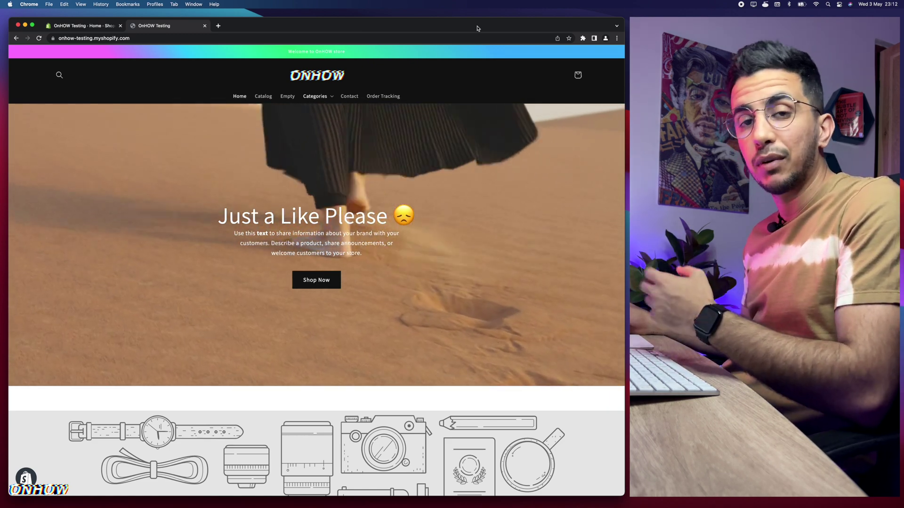
# Browse the home page's Featured products and open the AmazeFan 7in1 Face Massager product.
pyautogui.scroll(-6, 283, 251)
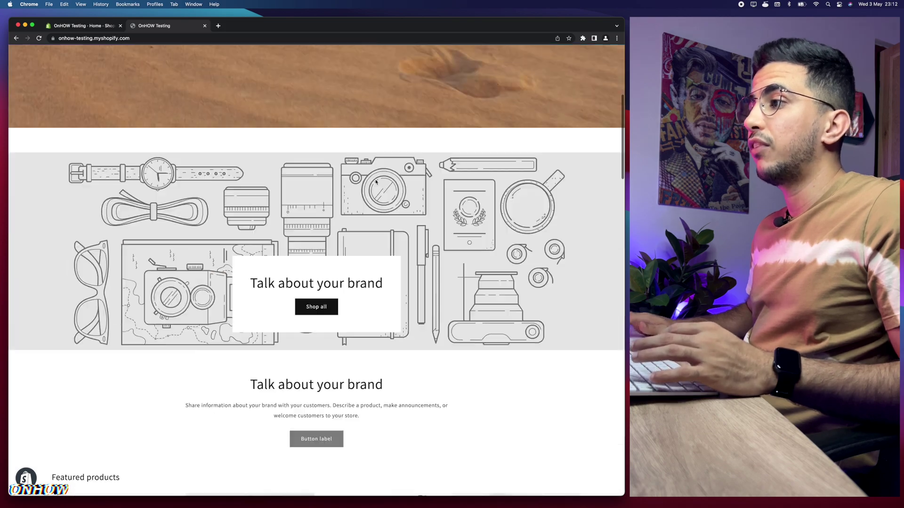
pyautogui.scroll(6, 283, 251)
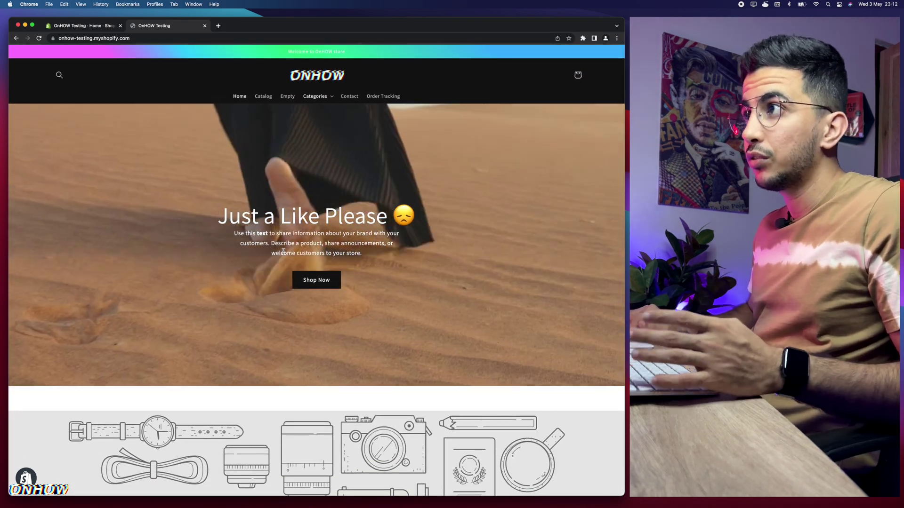
pyautogui.scroll(-8, 283, 251)
pyautogui.scroll(8, 283, 251)
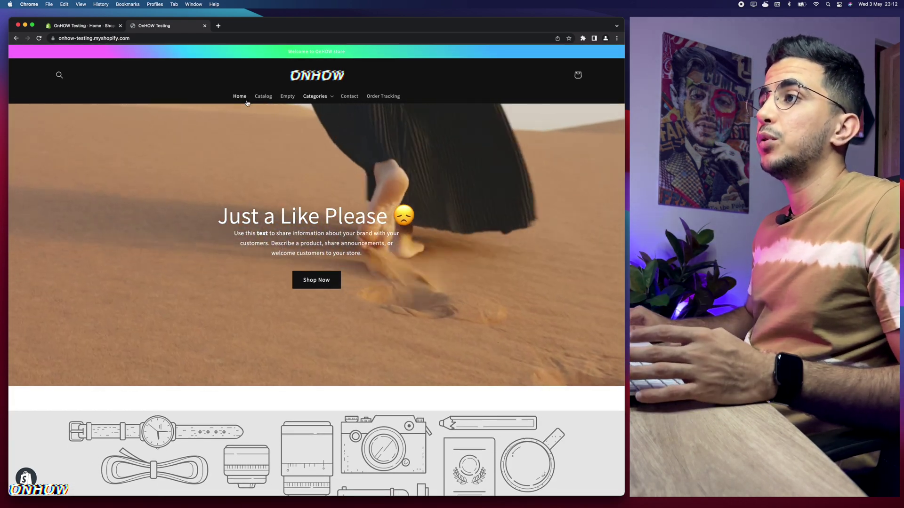
pyautogui.scroll(5, 246, 99)
pyautogui.scroll(3, 246, 100)
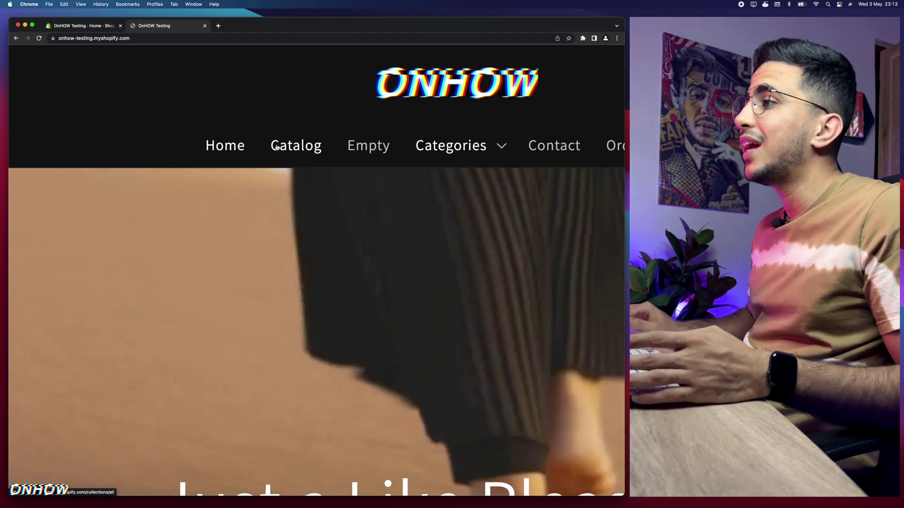
pyautogui.hscroll(5, 277, 147)
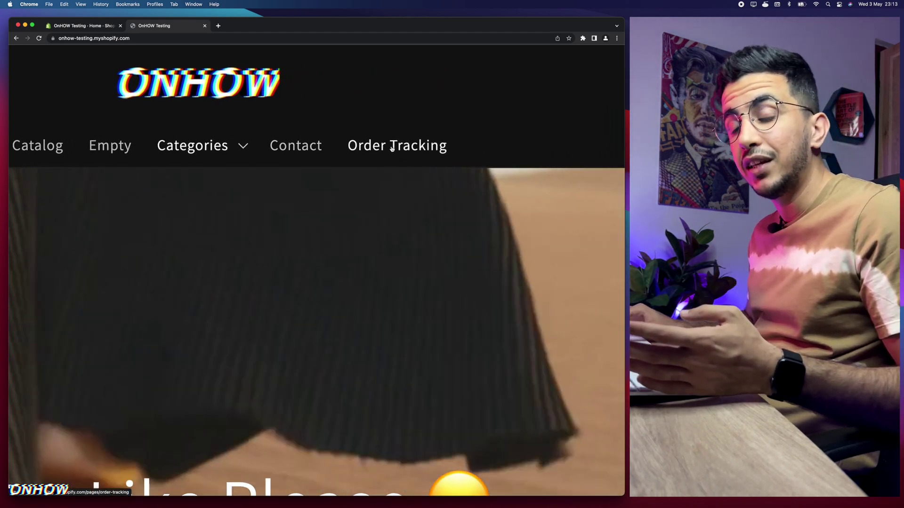
pyautogui.scroll(-5, 261, 301)
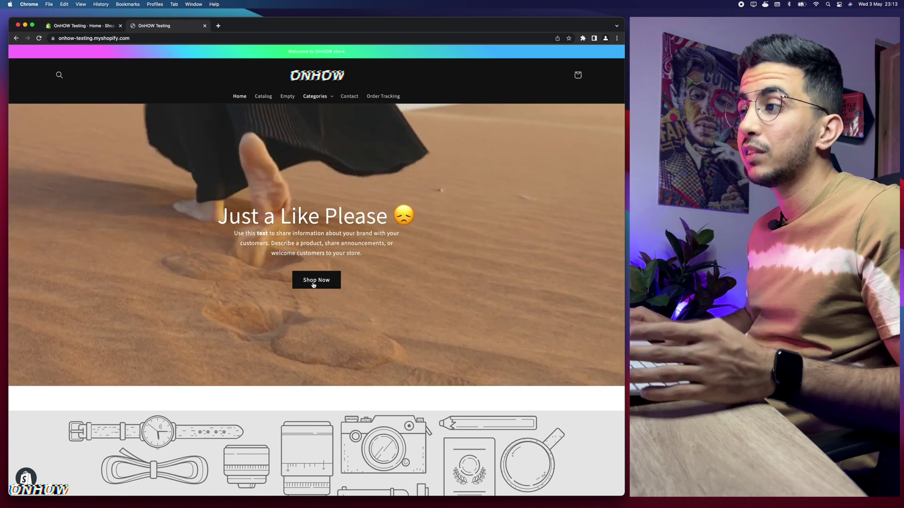
pyautogui.scroll(-10, 312, 284)
pyautogui.scroll(-8, 313, 284)
pyautogui.scroll(3, 313, 282)
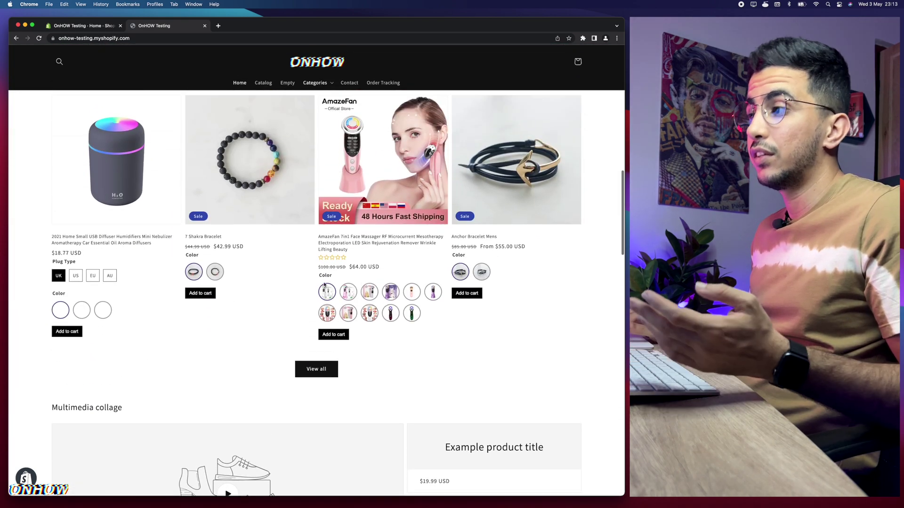
pyautogui.scroll(5, 433, 313)
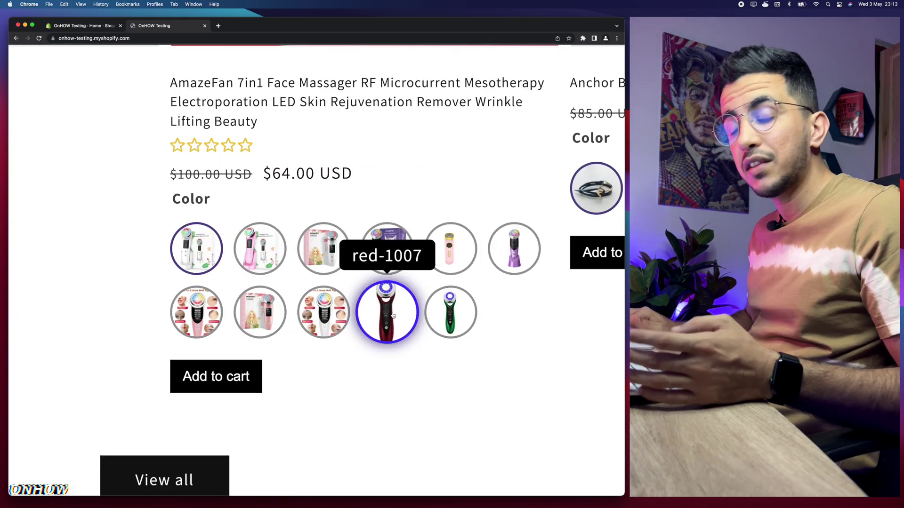
pyautogui.scroll(-5, 393, 315)
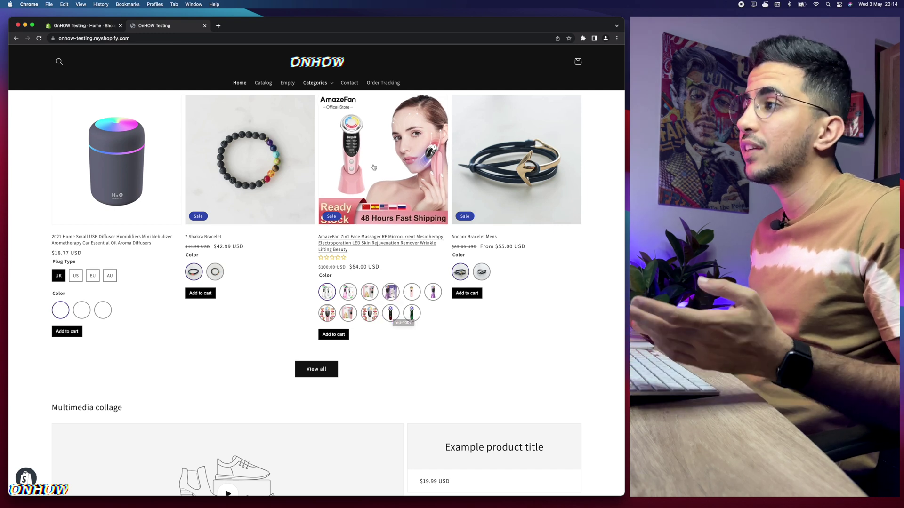
pyautogui.click(374, 167)
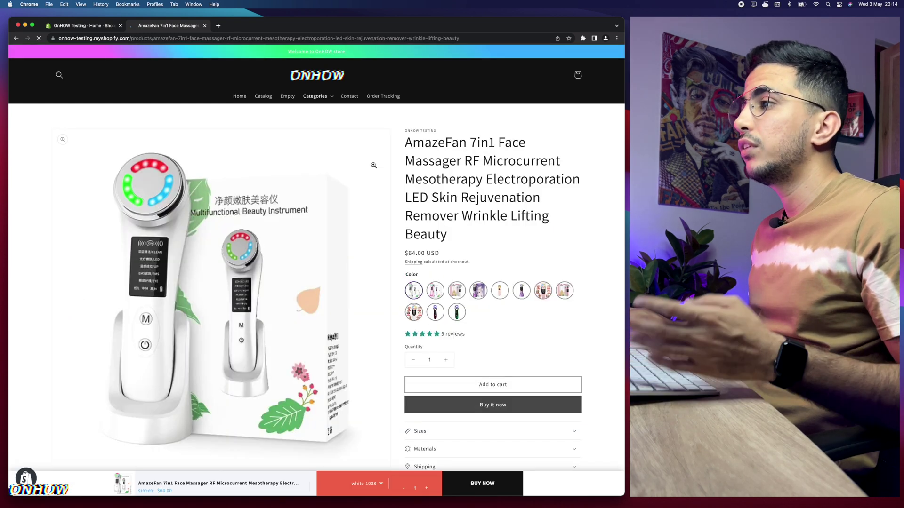
# Select the long AmazeFan product title to see how far it spans.
pyautogui.moveTo(407, 141); pyautogui.dragTo(535, 249)
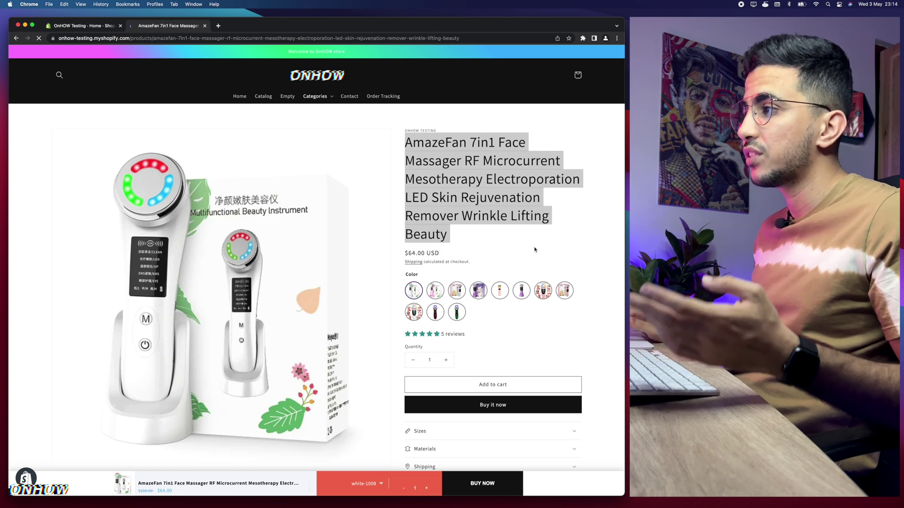
pyautogui.click(457, 243)
pyautogui.moveTo(449, 242); pyautogui.dragTo(409, 142)
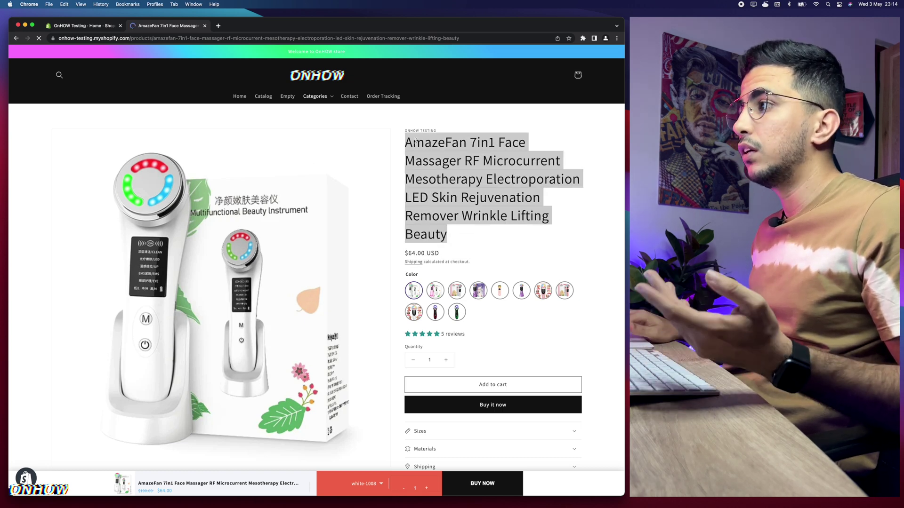
pyautogui.click(507, 147)
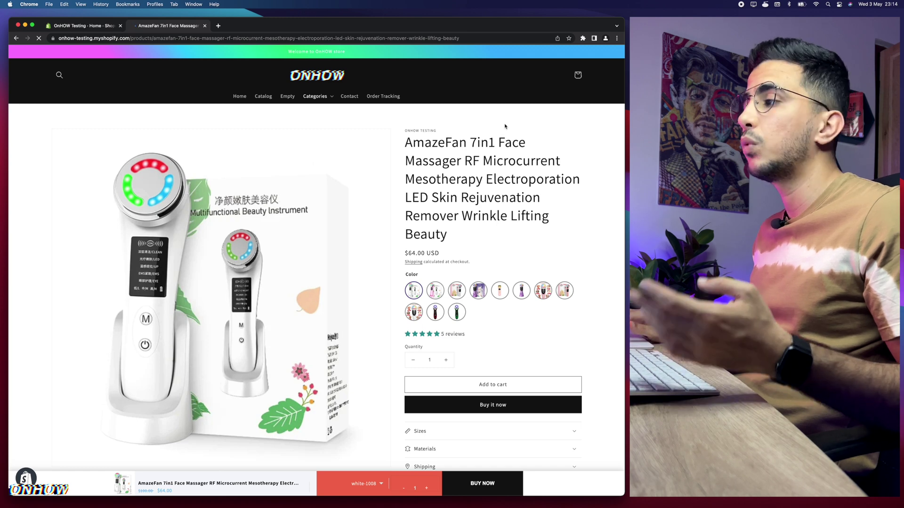
# Inspect the product page in DevTools, previewing it as an iPhone 12 Pro.
pyautogui.rightClick(492, 119)
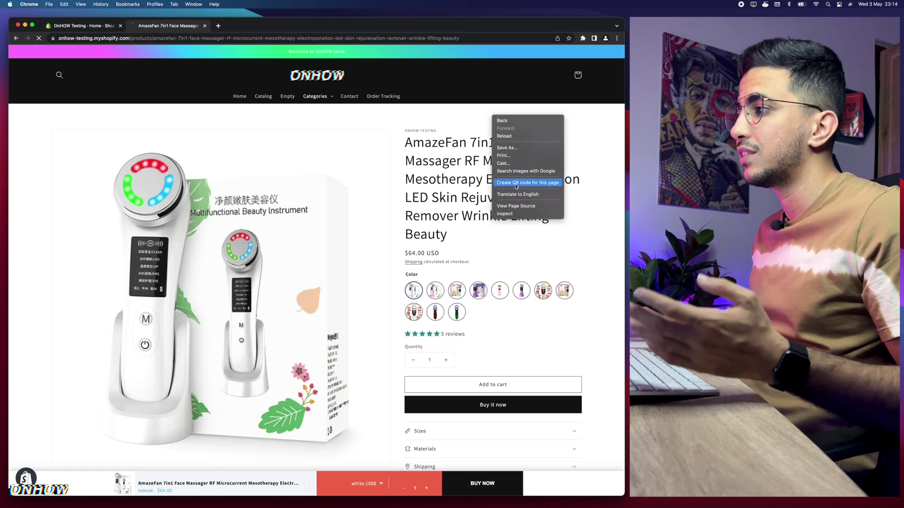
pyautogui.click(516, 215)
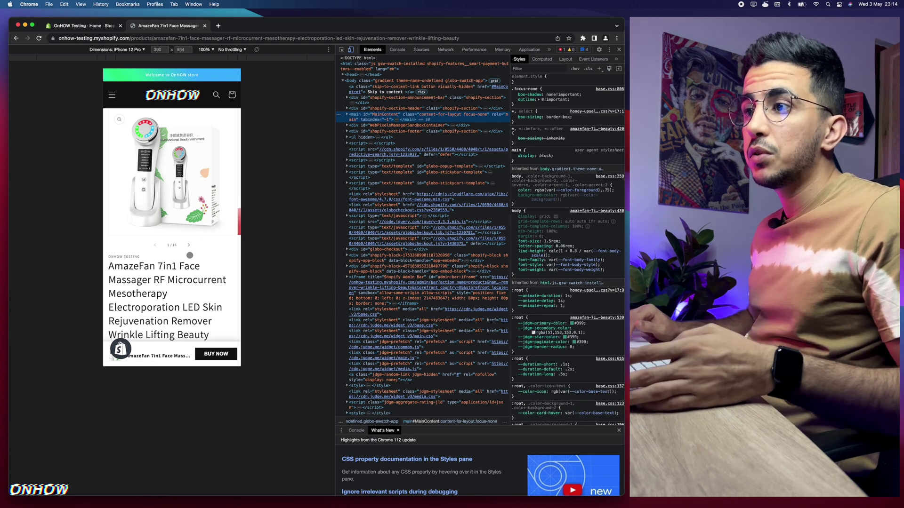
pyautogui.scroll(-3, 190, 255)
pyautogui.scroll(1, 179, 188)
pyautogui.scroll(2, 111, 178)
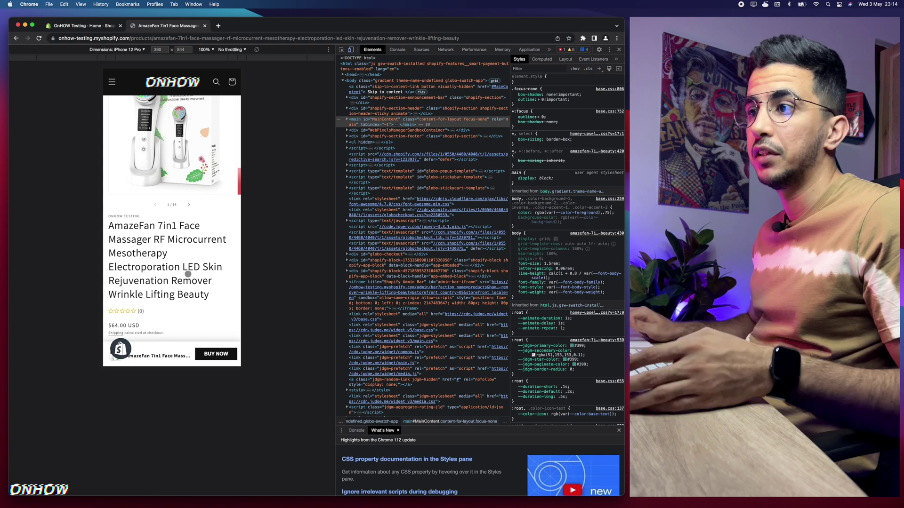
pyautogui.scroll(-2, 187, 274)
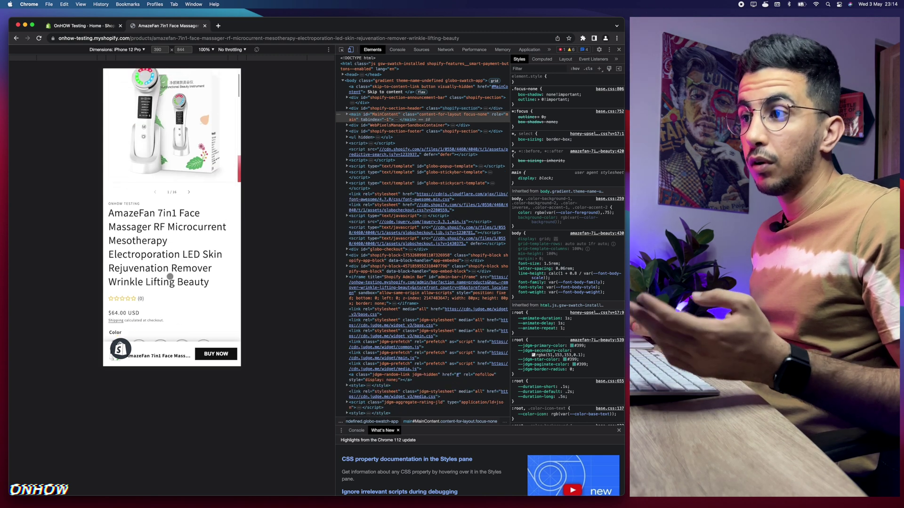
pyautogui.scroll(3, 170, 276)
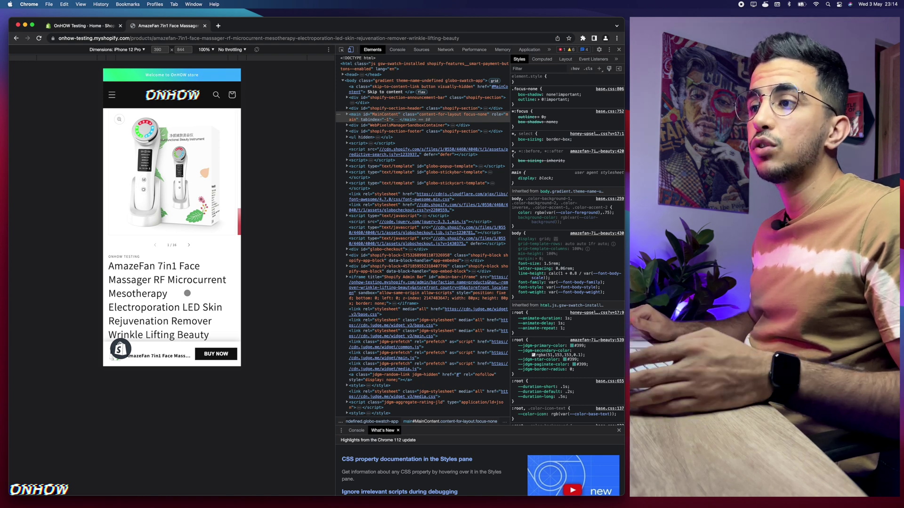
pyautogui.scroll(-3, 188, 293)
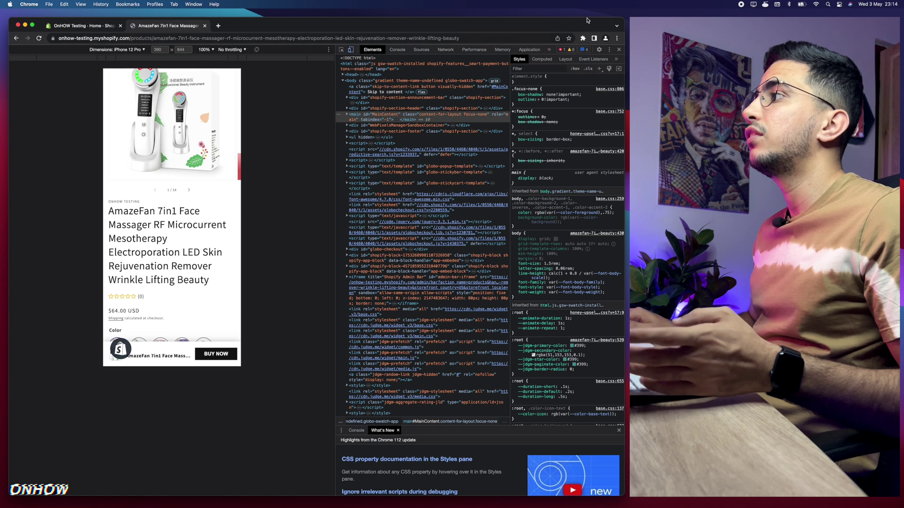
# Close DevTools, review the desktop product title, and return to the Shopify admin Home tab.
pyautogui.click(619, 49)
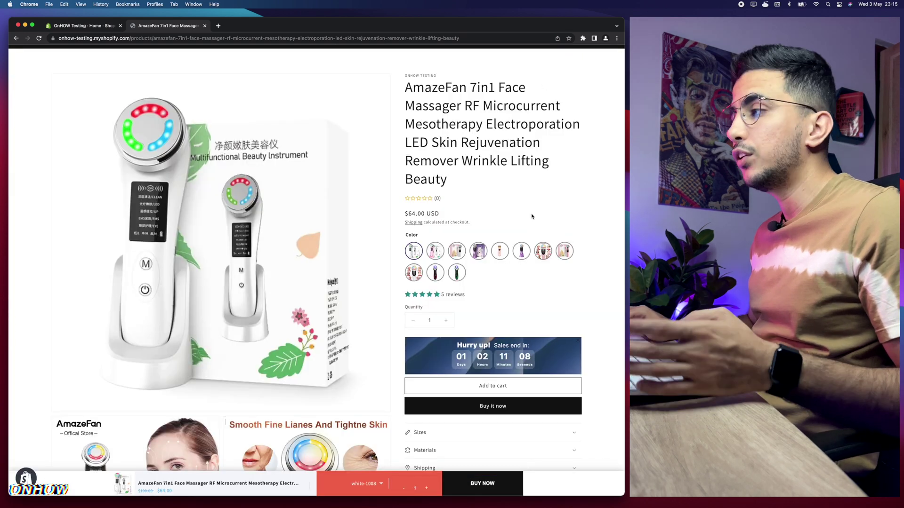
pyautogui.scroll(3, 532, 216)
pyautogui.moveTo(405, 139); pyautogui.dragTo(538, 224)
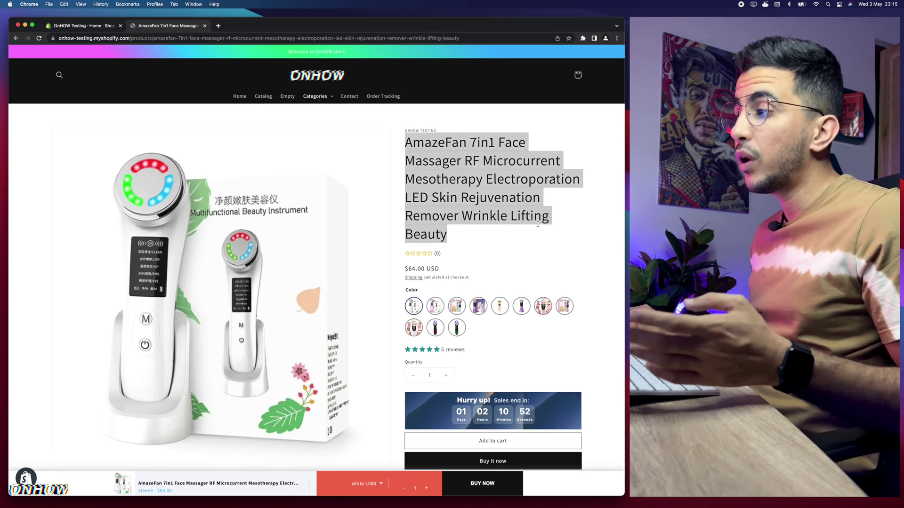
pyautogui.scroll(-5, 538, 225)
pyautogui.scroll(5, 503, 229)
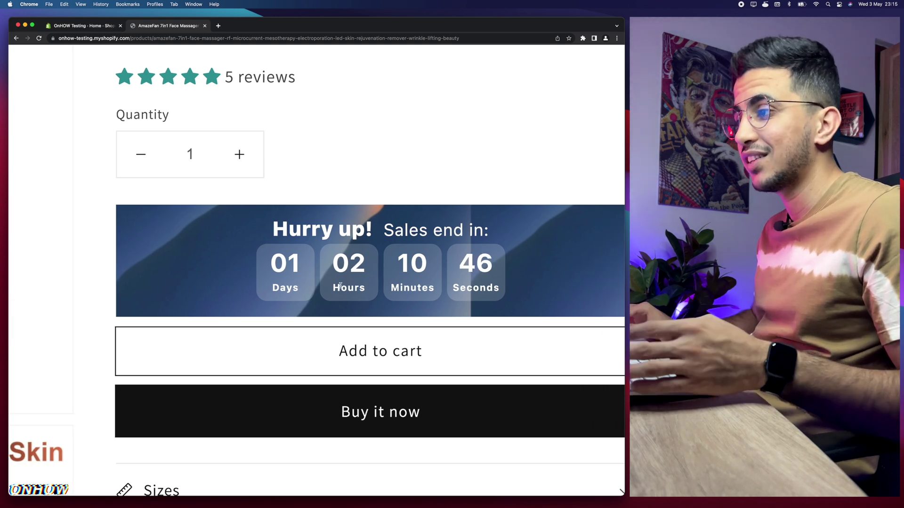
pyautogui.scroll(-5, 340, 285)
pyautogui.scroll(3, 341, 286)
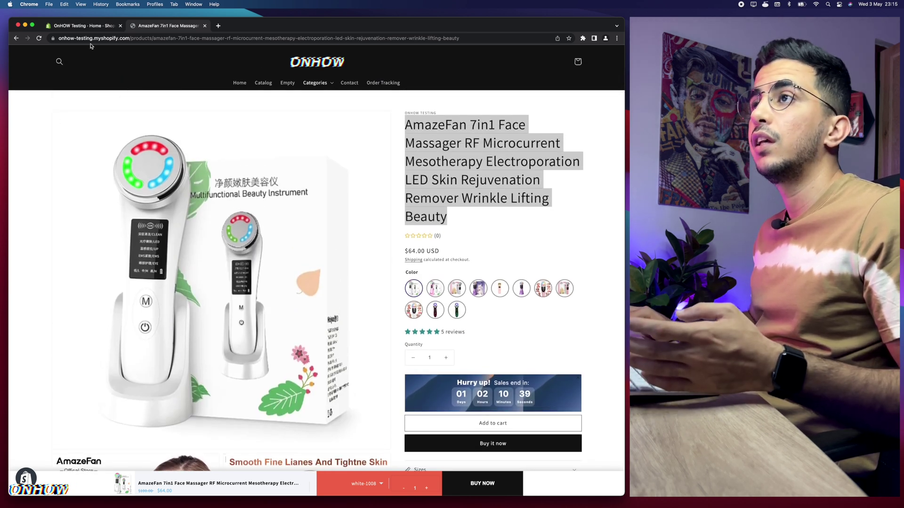
pyautogui.click(87, 29)
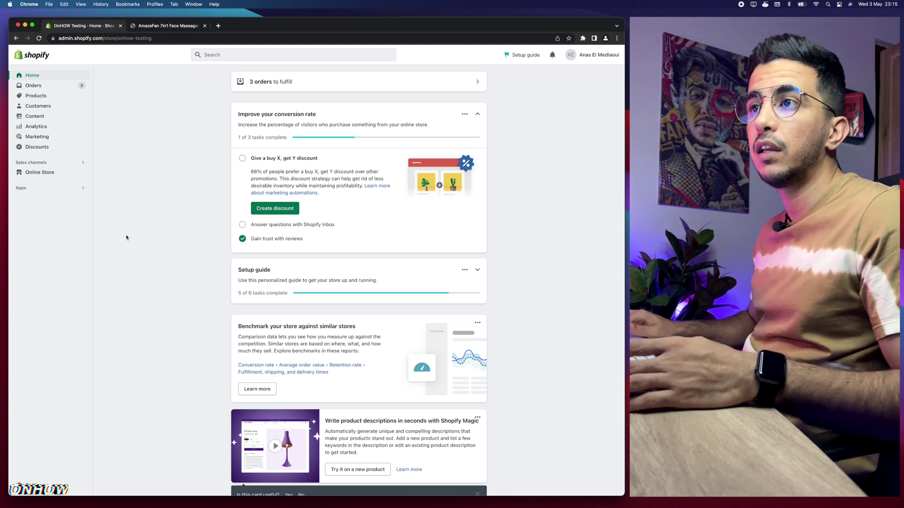
# Go to Online Store > Themes and choose Edit code for the current Dawn theme.
pyautogui.click(32, 173)
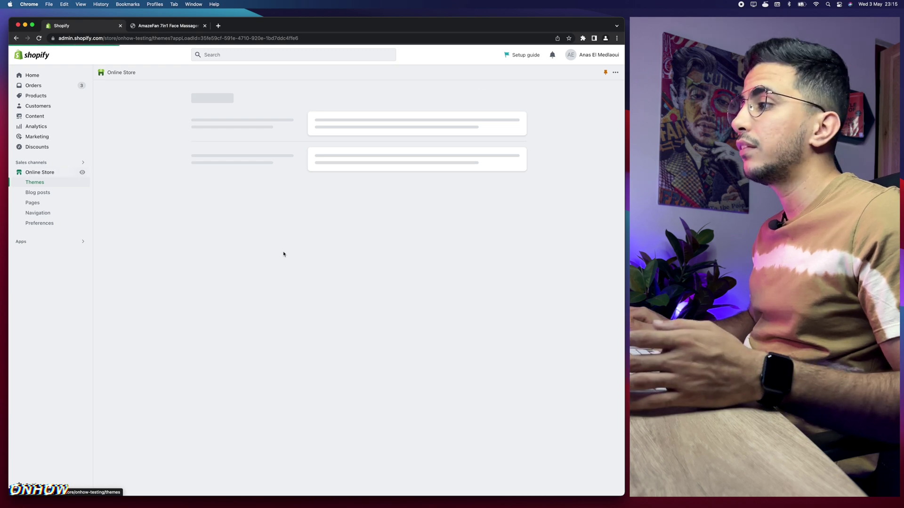
pyautogui.scroll(5, 478, 262)
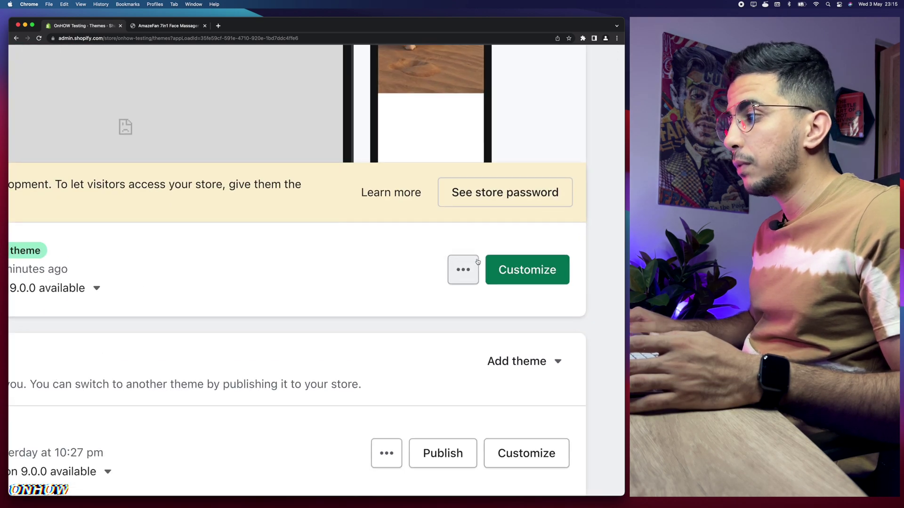
pyautogui.click(463, 269)
pyautogui.scroll(3, 370, 439)
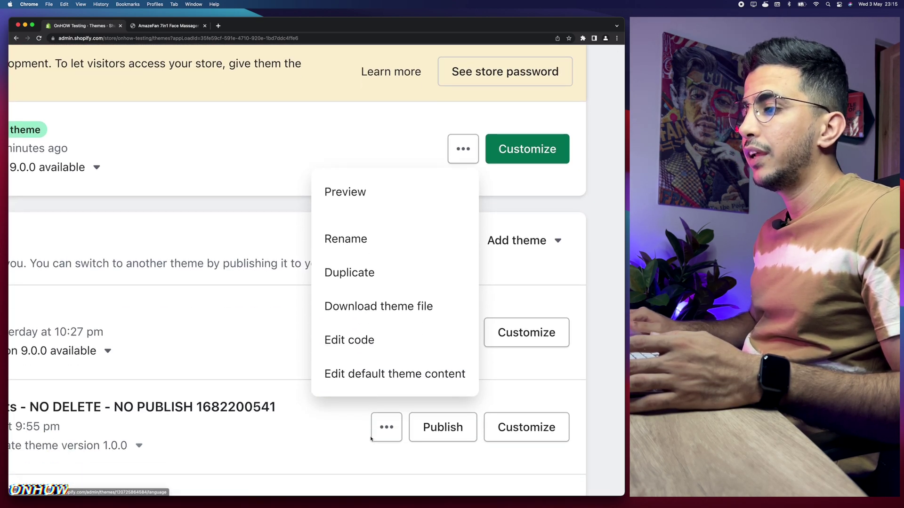
pyautogui.click(361, 343)
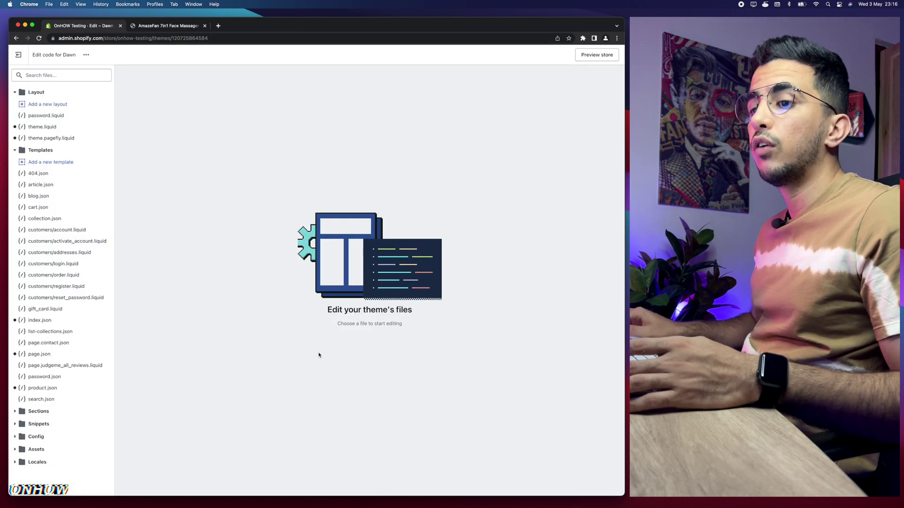
pyautogui.scroll(5, 19, 454)
# Expand the Assets folder and scroll down to section-main-product.css.
pyautogui.scroll(-2, 20, 454)
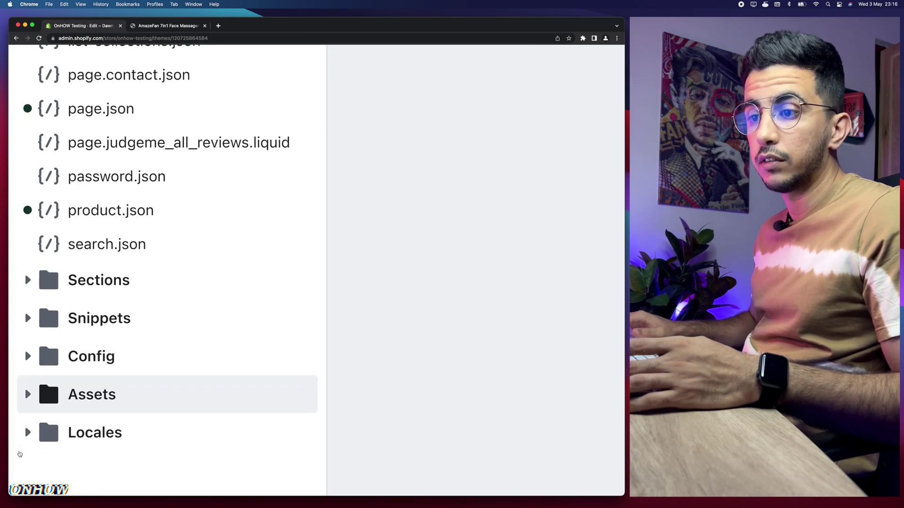
pyautogui.click(160, 407)
pyautogui.scroll(-5, 160, 409)
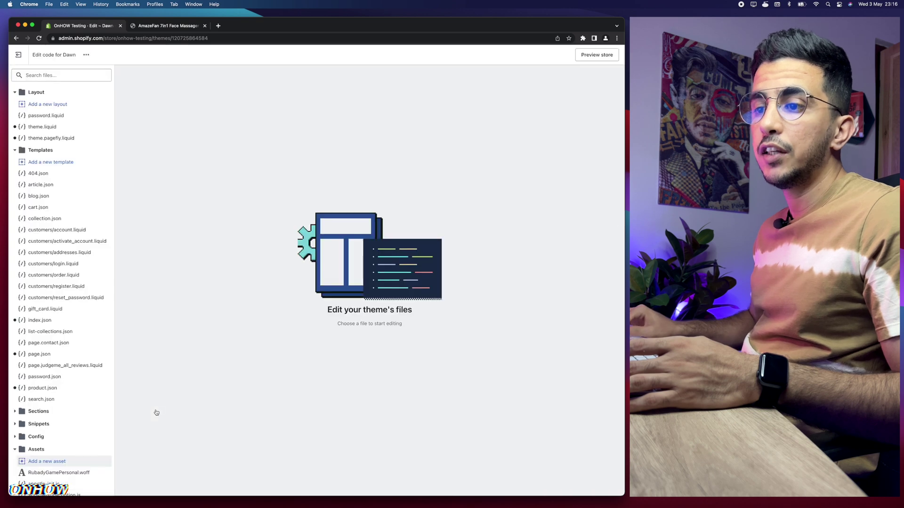
pyautogui.scroll(-10, 67, 423)
pyautogui.scroll(-3, 67, 388)
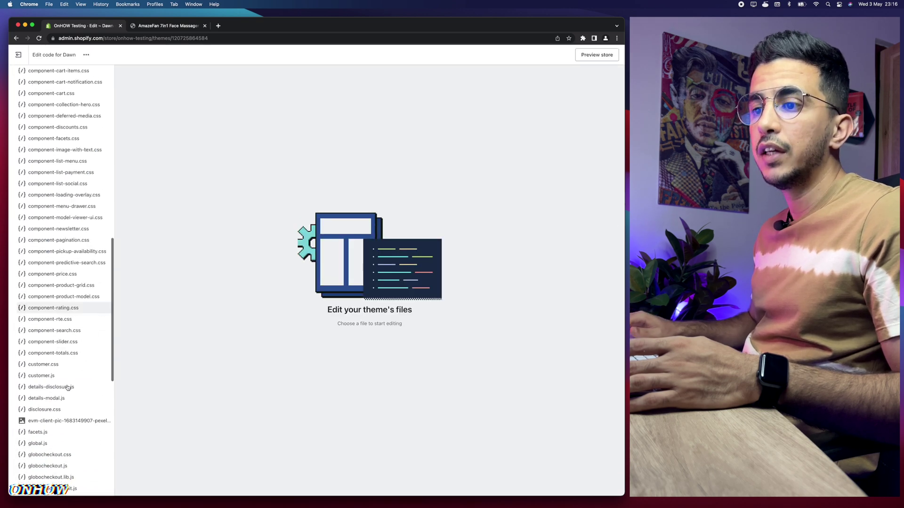
pyautogui.scroll(5, 67, 388)
pyautogui.scroll(-10, 67, 389)
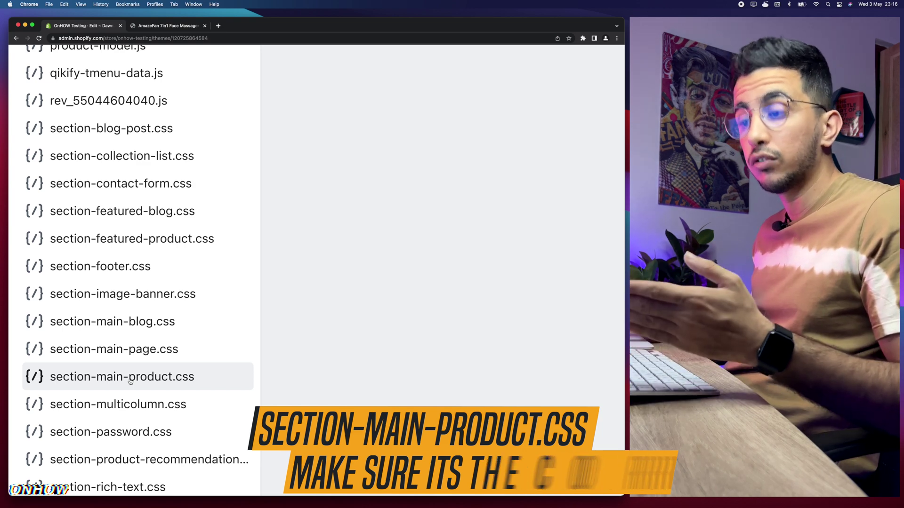
pyautogui.click(115, 381)
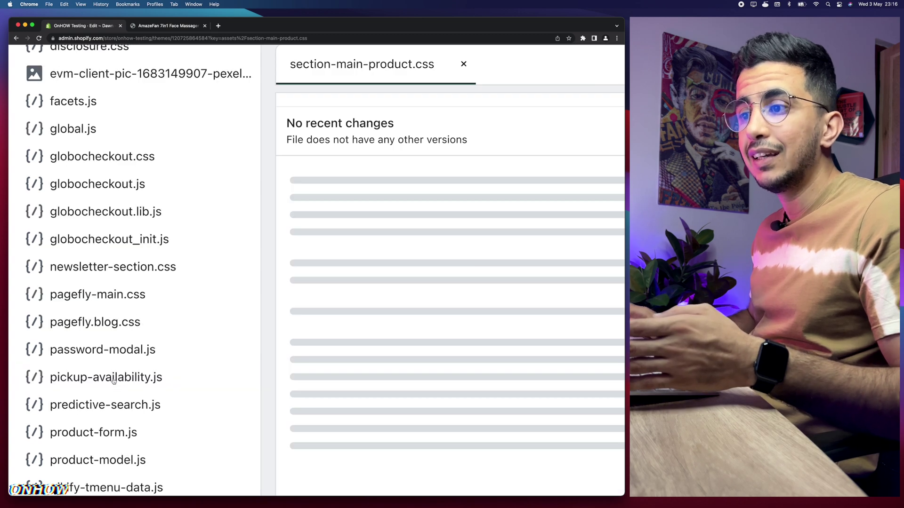
pyautogui.press('super+0')
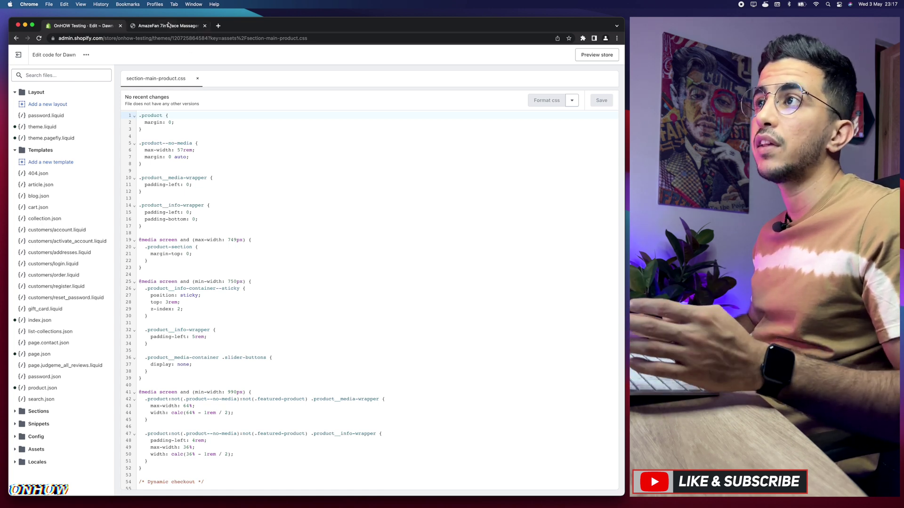
pyautogui.click(169, 25)
pyautogui.click(478, 219)
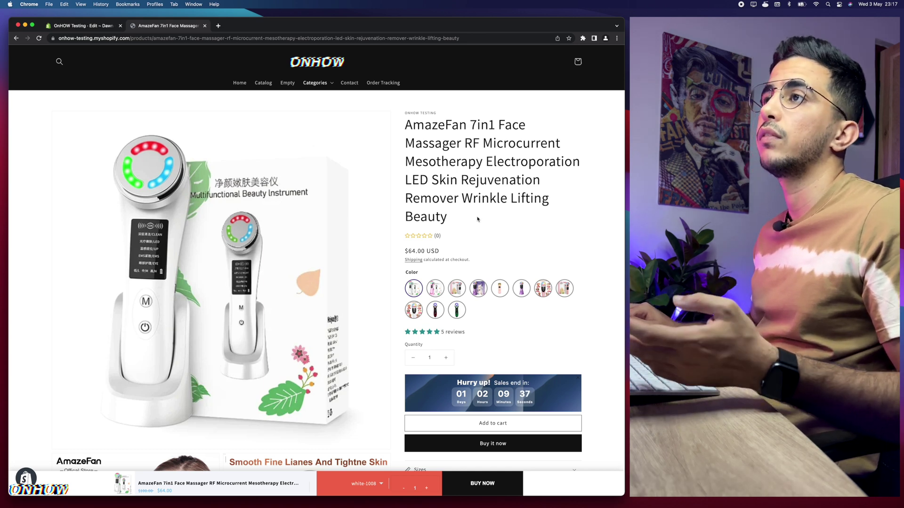
pyautogui.click(87, 29)
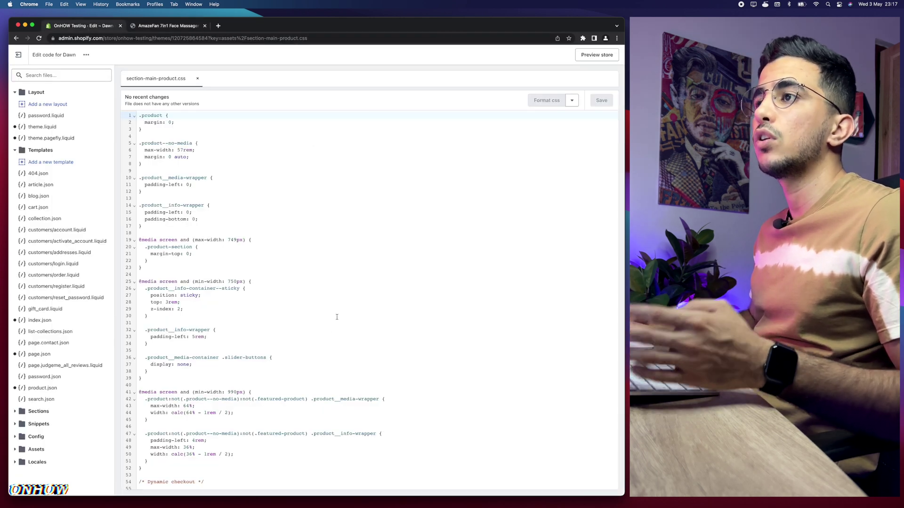
# Append h1.product__title { font-size: 30px; } to the end of the CSS file and save.
pyautogui.scroll(-15, 333, 338)
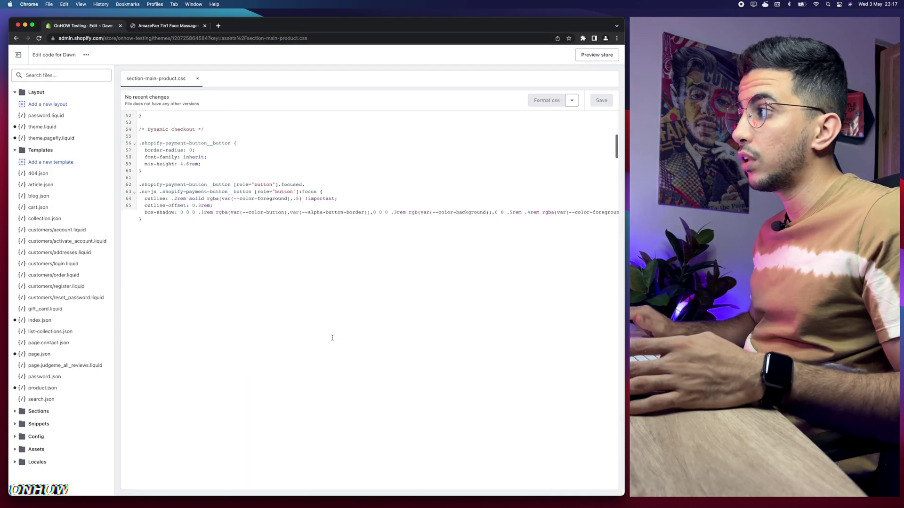
pyautogui.click(167, 481)
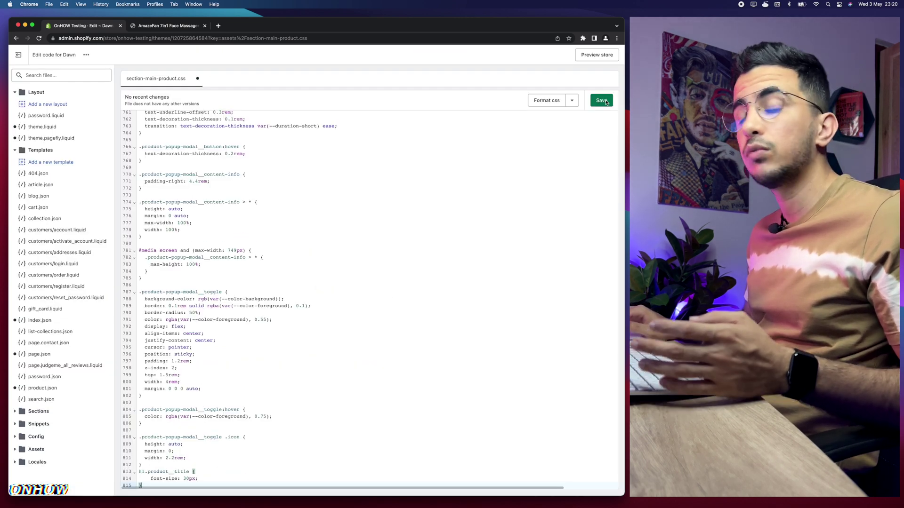
pyautogui.click(605, 100)
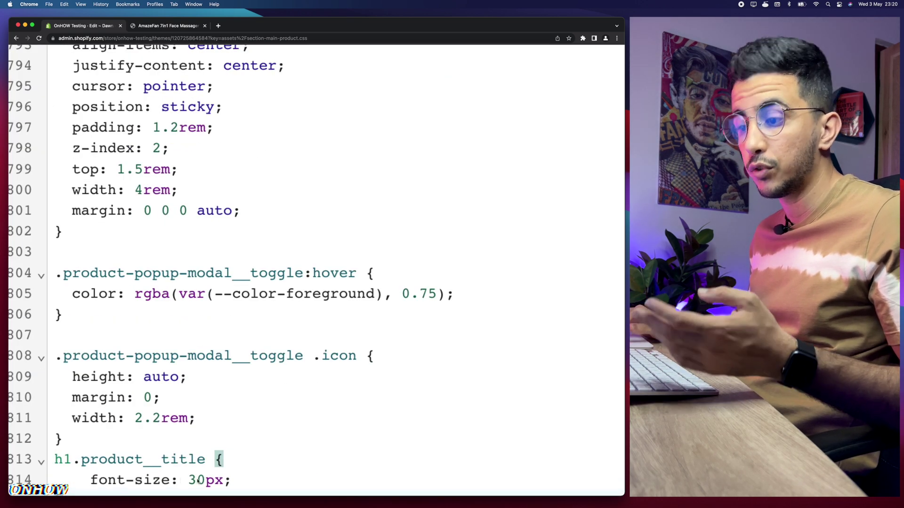
# Reload the storefront product page to check the 30px title, then return to the code editor.
pyautogui.click(153, 26)
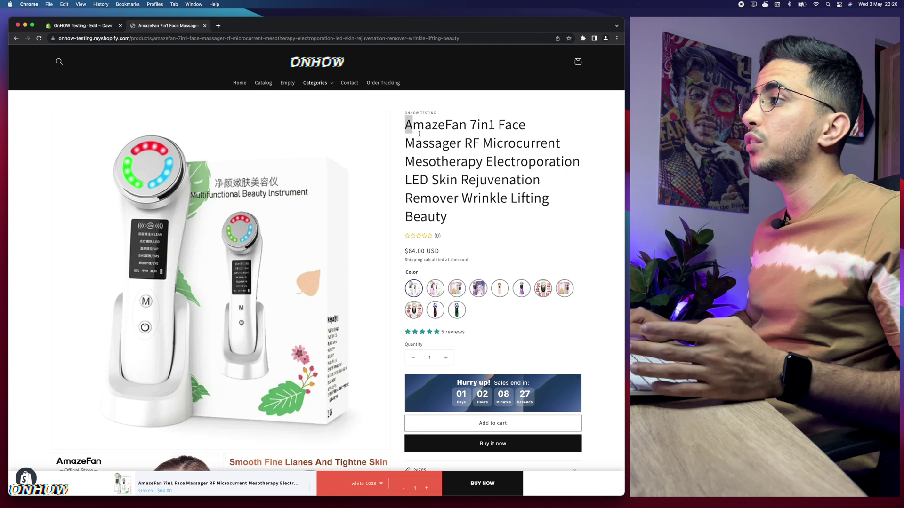
pyautogui.moveTo(406, 121); pyautogui.dragTo(485, 219)
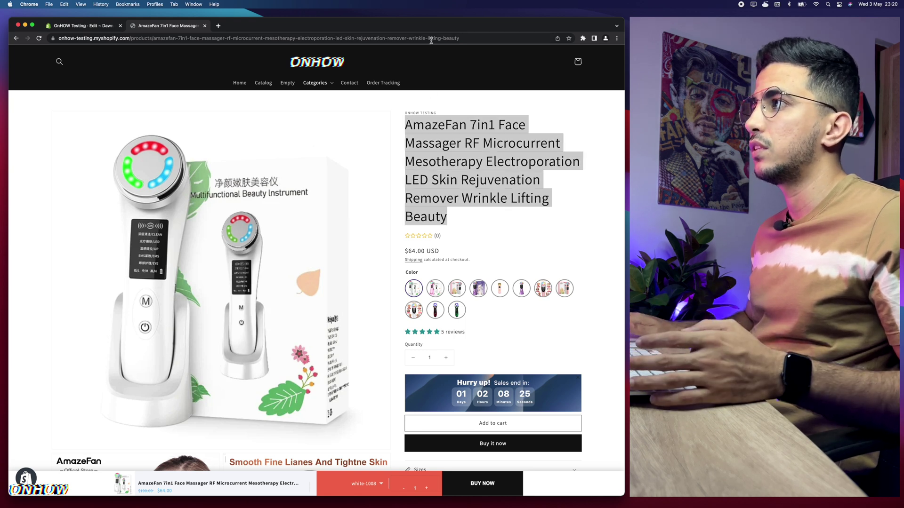
pyautogui.click(474, 39)
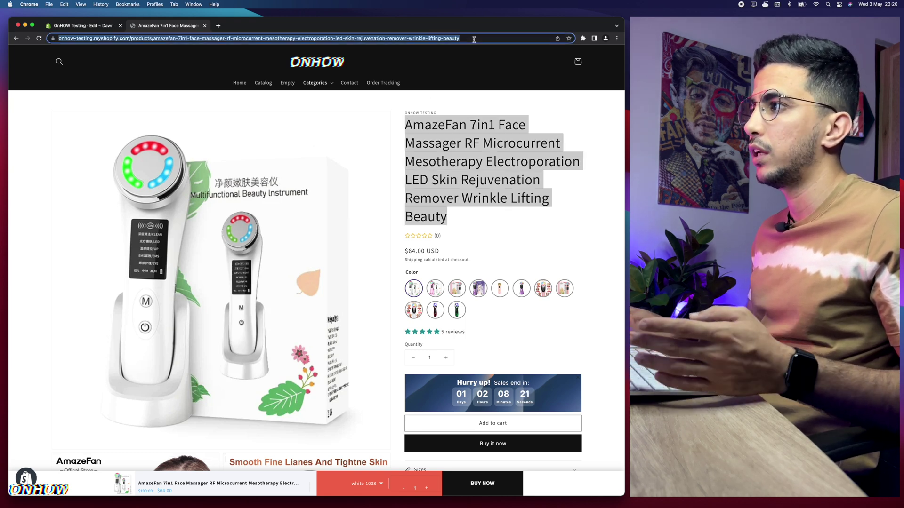
pyautogui.press('Return')
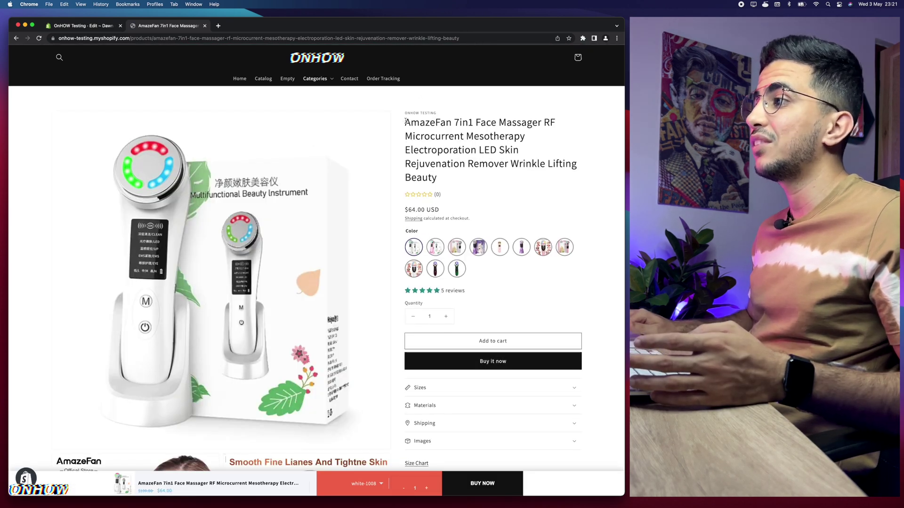
pyautogui.tripleClick(468, 178)
pyautogui.click(468, 177)
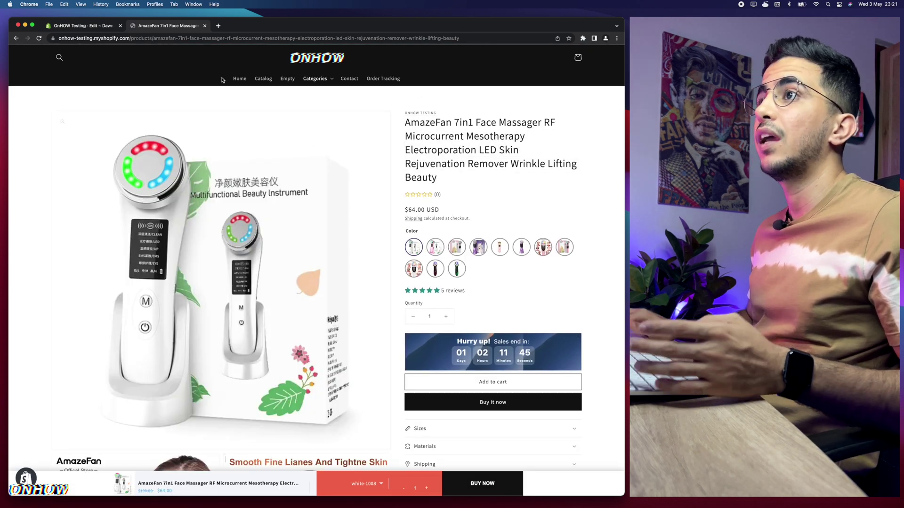
pyautogui.click(82, 26)
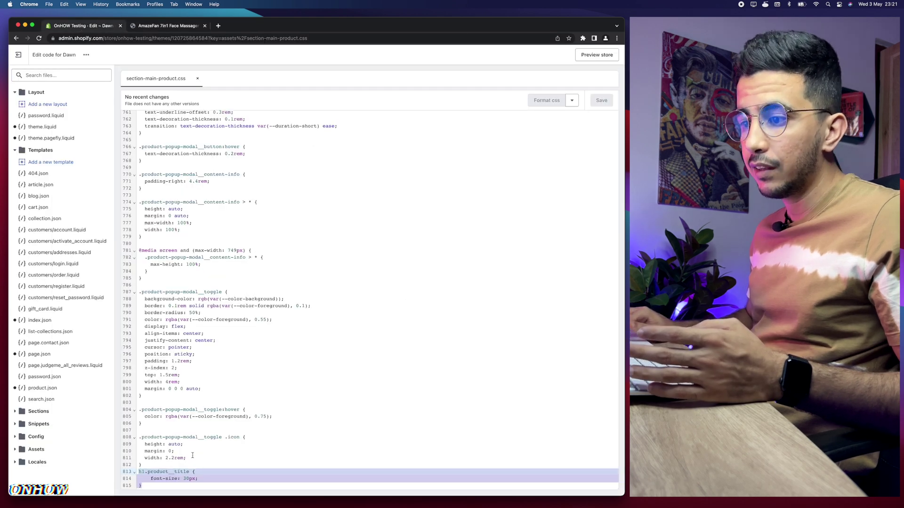
# Change the h1.product__title font size on line 814 from 30px to 10px and save.
pyautogui.click(184, 479)
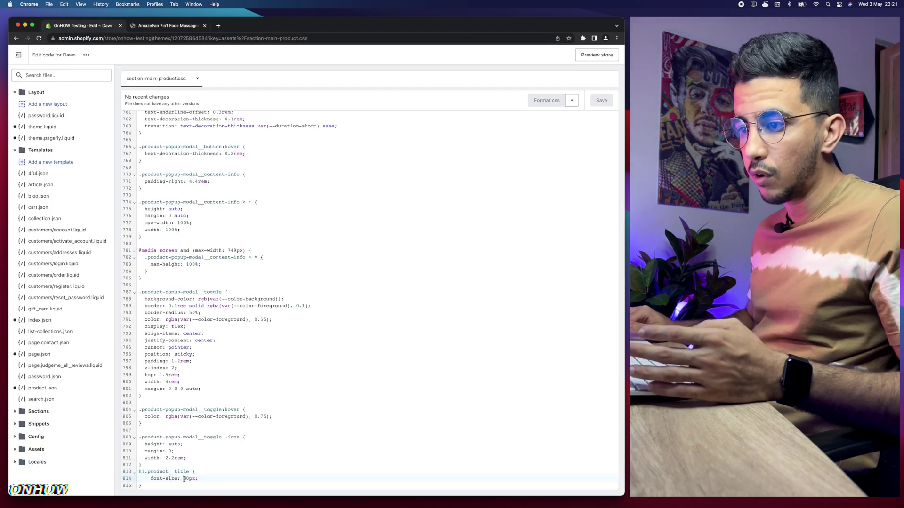
pyautogui.press('BackSpace')
pyautogui.write('1')
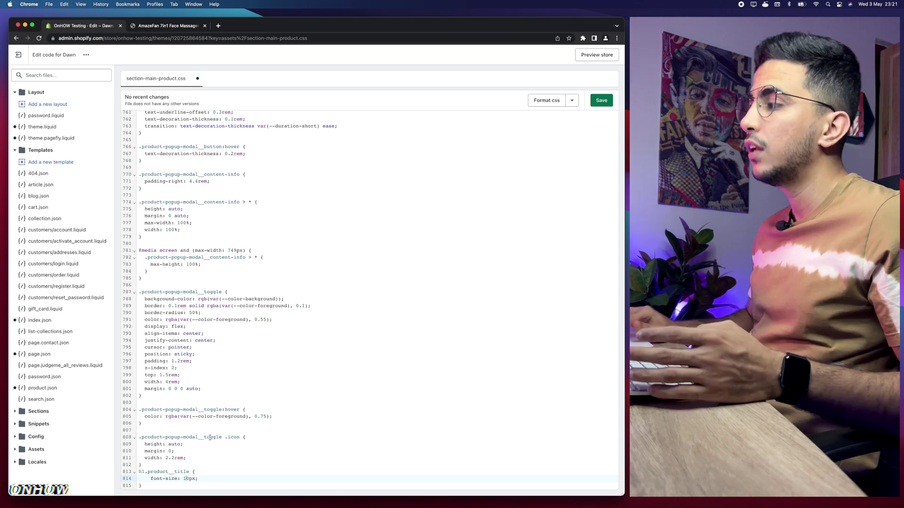
pyautogui.click(601, 101)
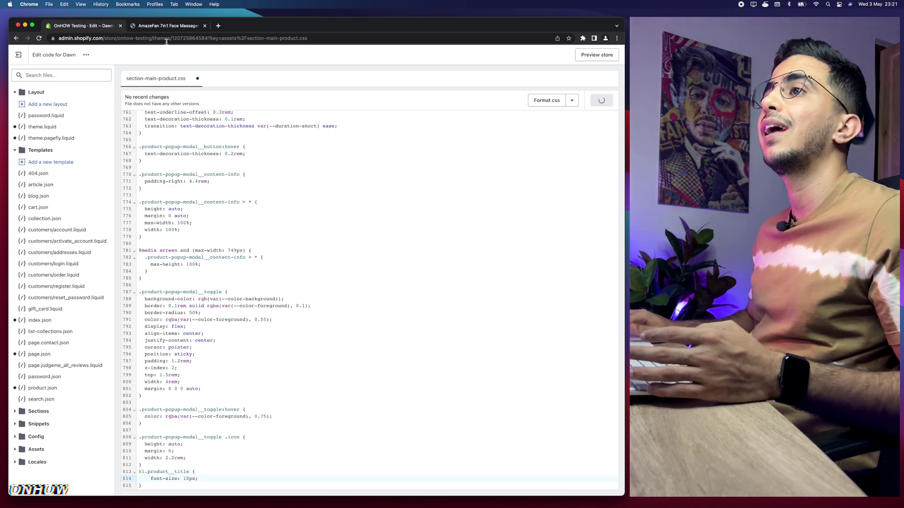
pyautogui.click(167, 26)
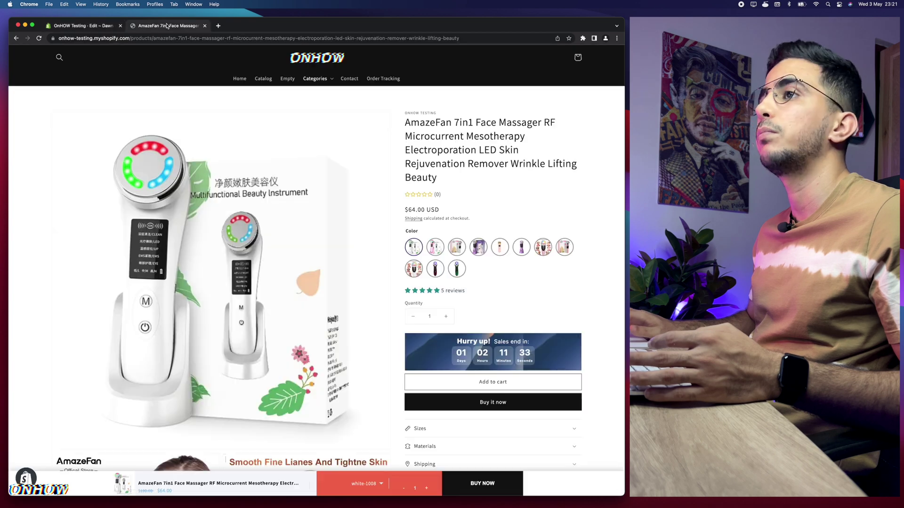
# Reload the product page to view the title at 10px, then go back to the editor.
pyautogui.click(190, 39)
pyautogui.press('Return')
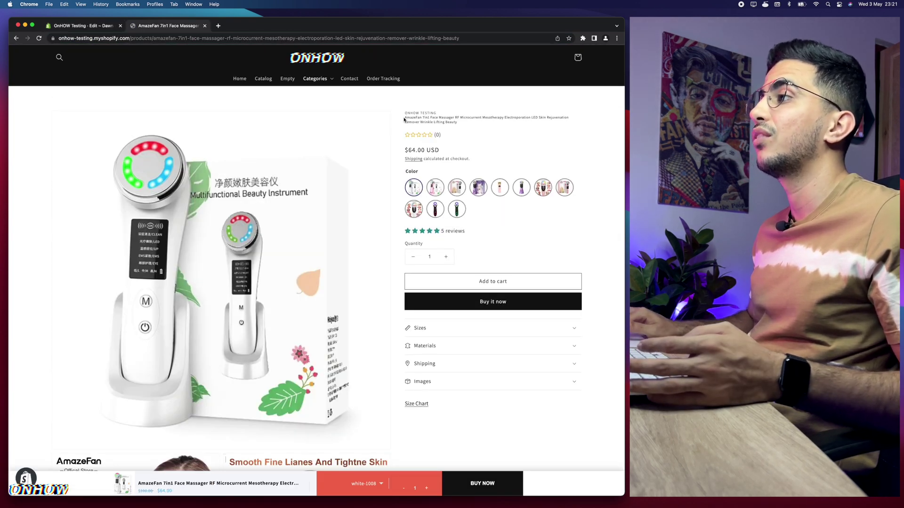
pyautogui.moveTo(403, 119); pyautogui.dragTo(458, 129)
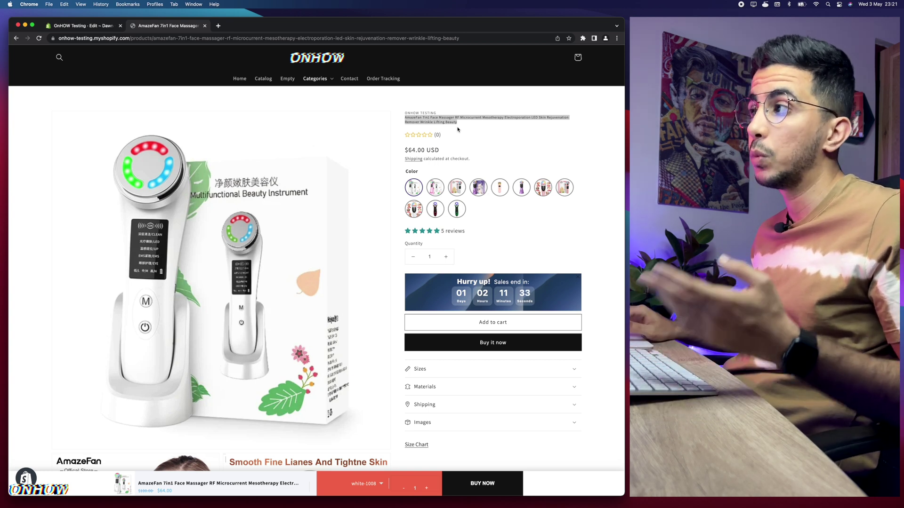
pyautogui.hotkey('ctrl', 'shift', 'Tab')
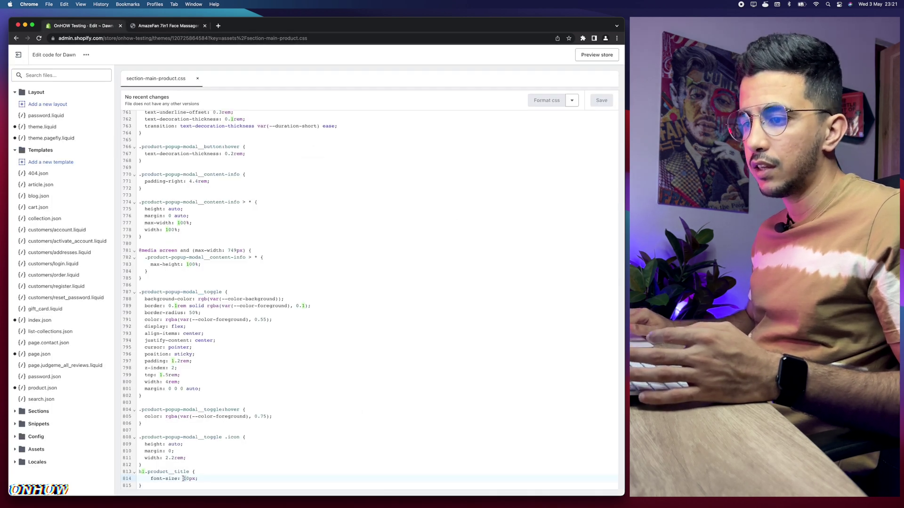
# Restore the title font size to 30px, save, and reload the storefront product page.
pyautogui.press('BackSpace')
pyautogui.write('3')
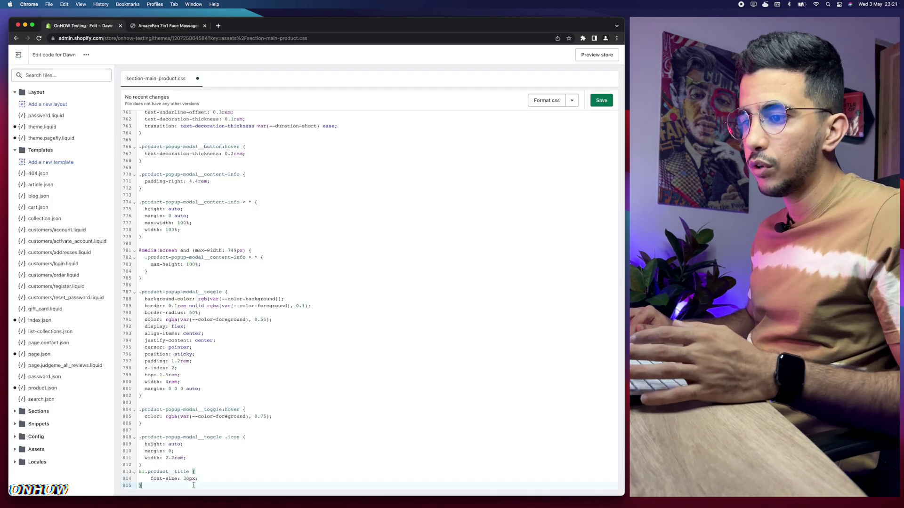
pyautogui.click(611, 97)
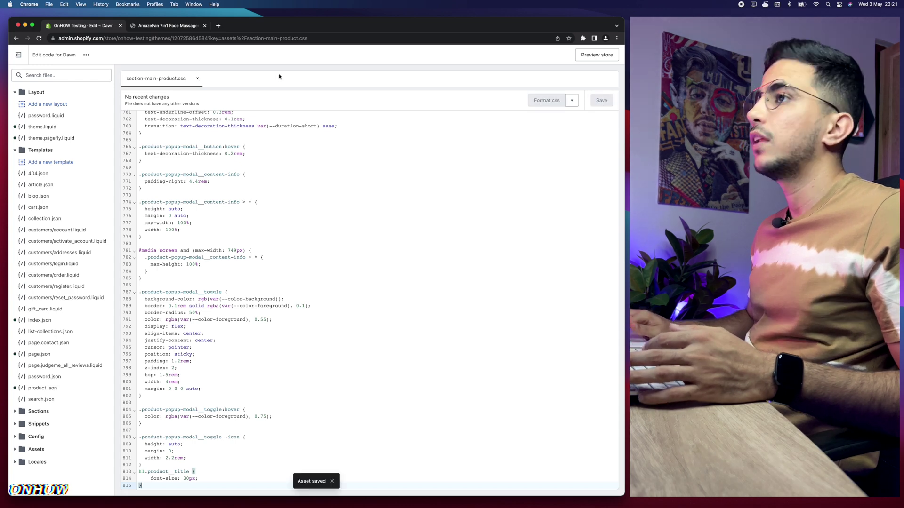
pyautogui.click(172, 26)
pyautogui.press('super+r')
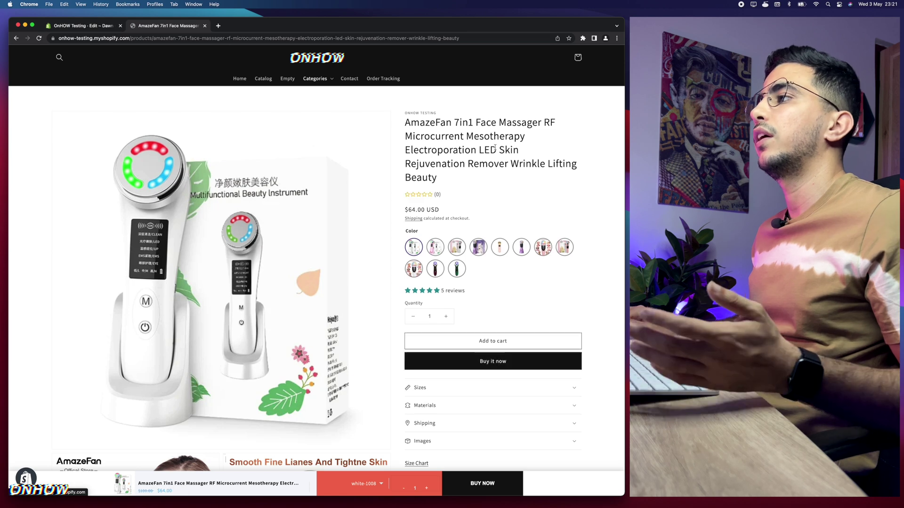
pyautogui.moveTo(462, 183); pyautogui.dragTo(394, 116)
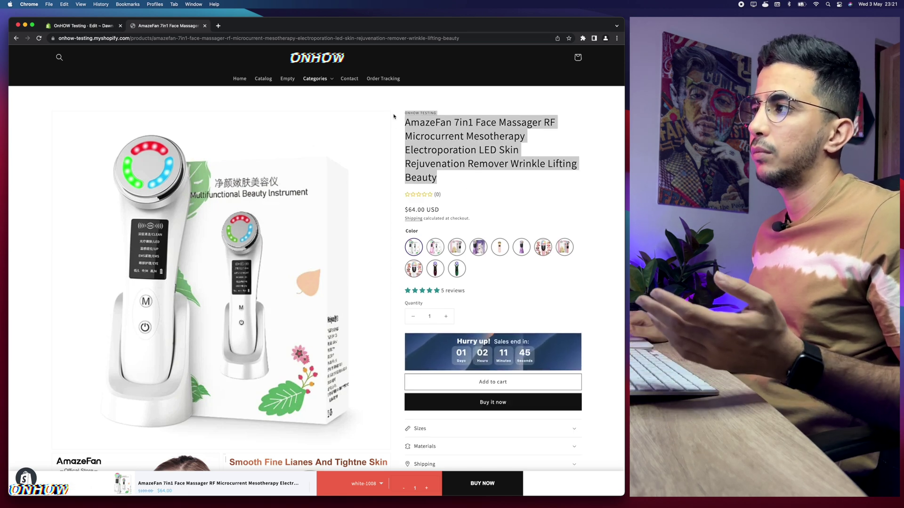